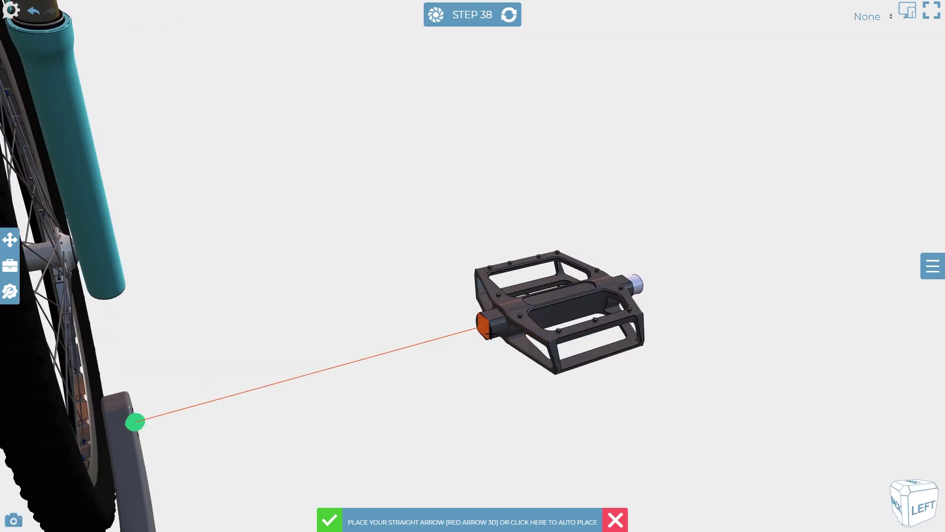
Fix the red arrow at the pedal, add an XCX-1 balloon, and save Step 42
left_click(450, 327)
left_click(9, 266)
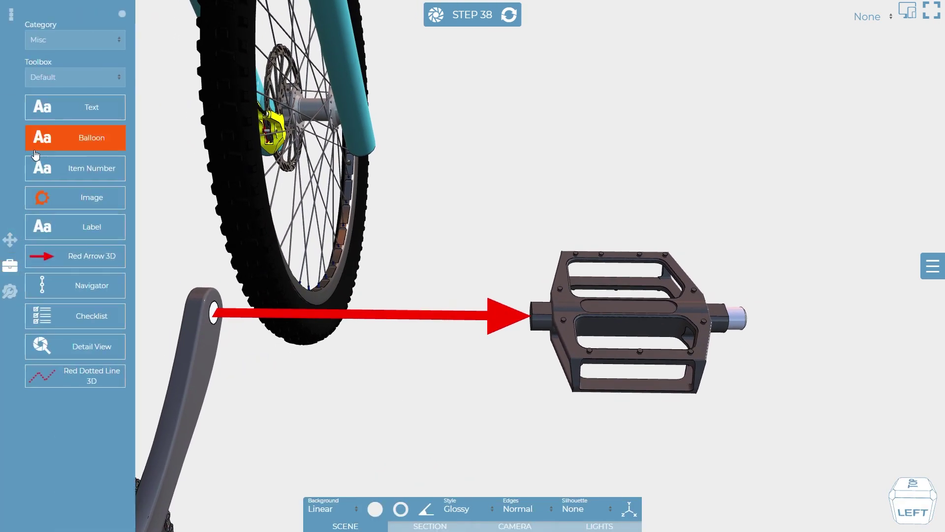
left_click(59, 222)
left_click(685, 200)
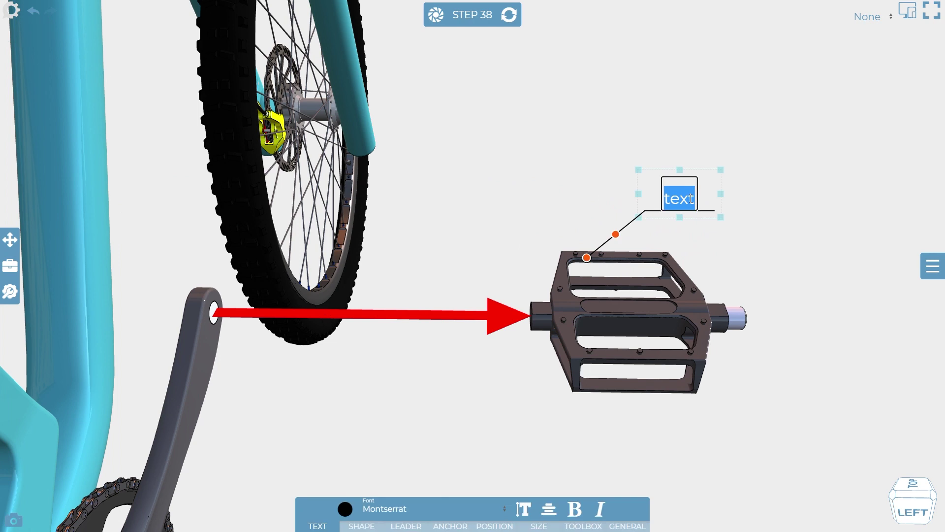
left_click(618, 131)
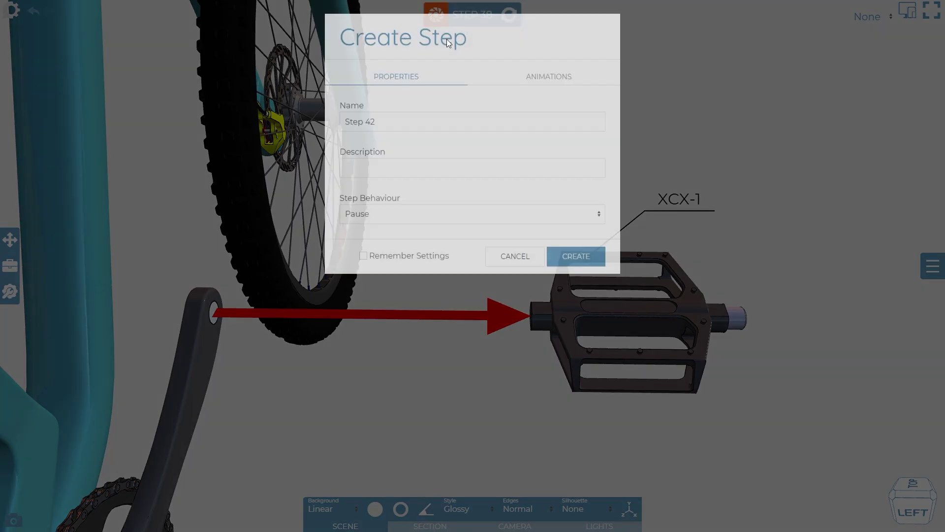
left_click(575, 267)
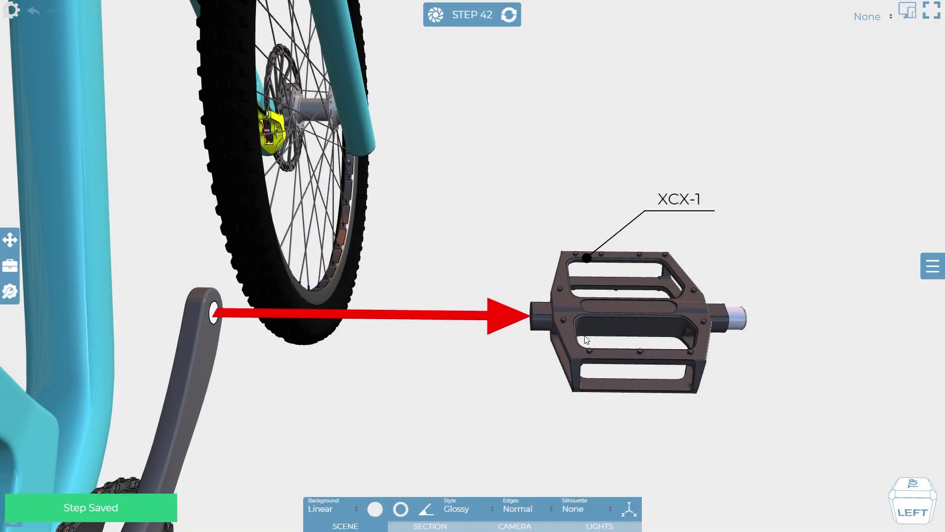
Load the Front Shock step from the step gallery
left_click(477, 17)
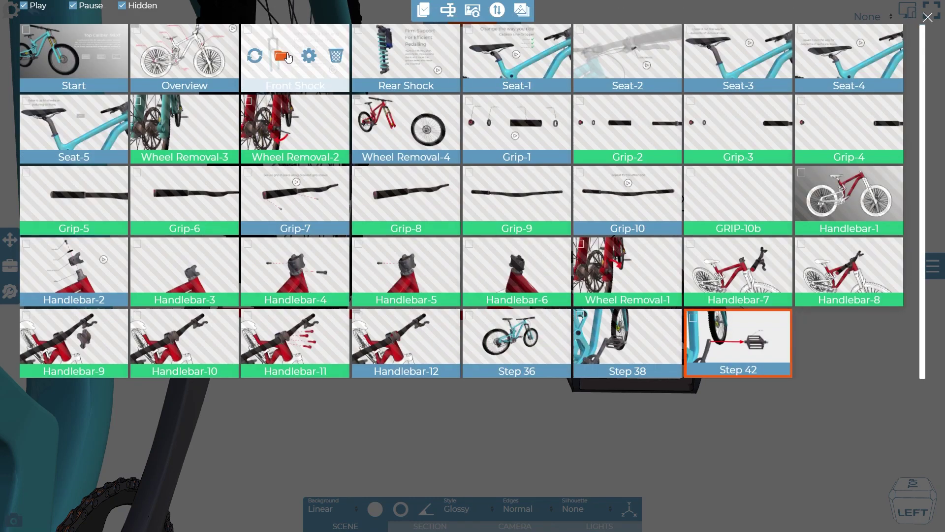
left_click(282, 56)
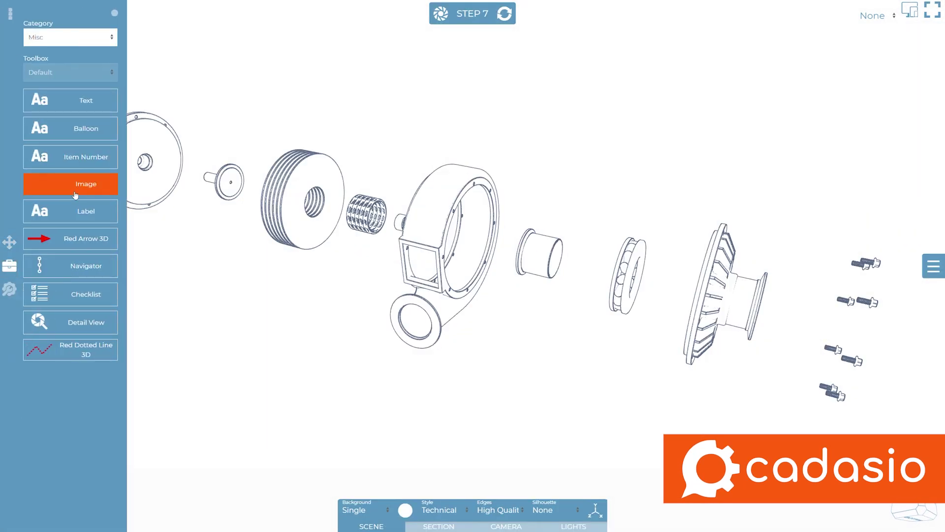
Add a magenta balloon to the blower housing plus numbered part balloons
left_click(74, 194)
left_click_drag(445, 194, 448, 109)
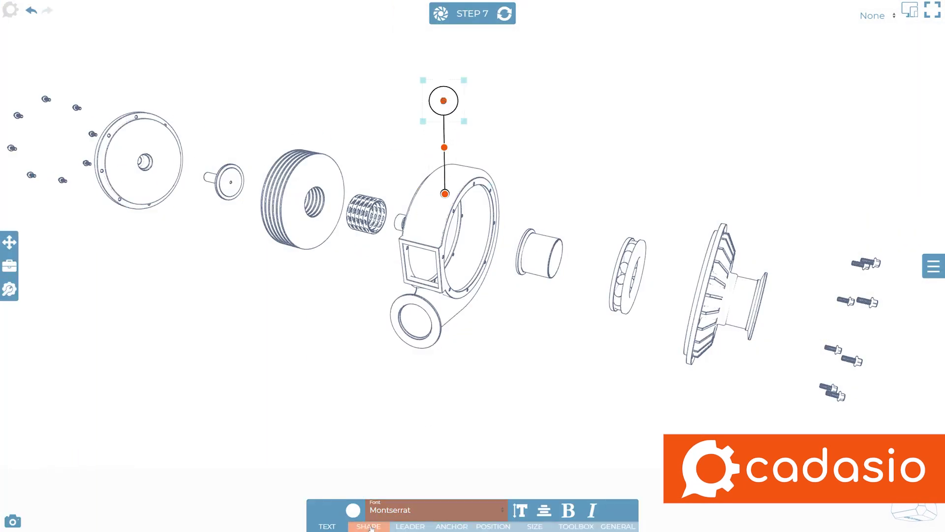
left_click(371, 528)
left_click(456, 511)
left_click(244, 370)
left_click(8, 265)
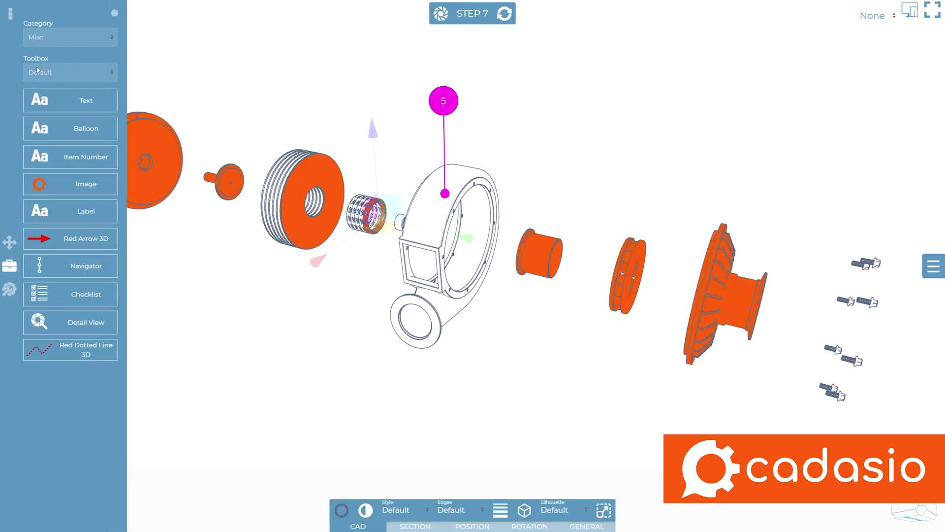
left_click(89, 384)
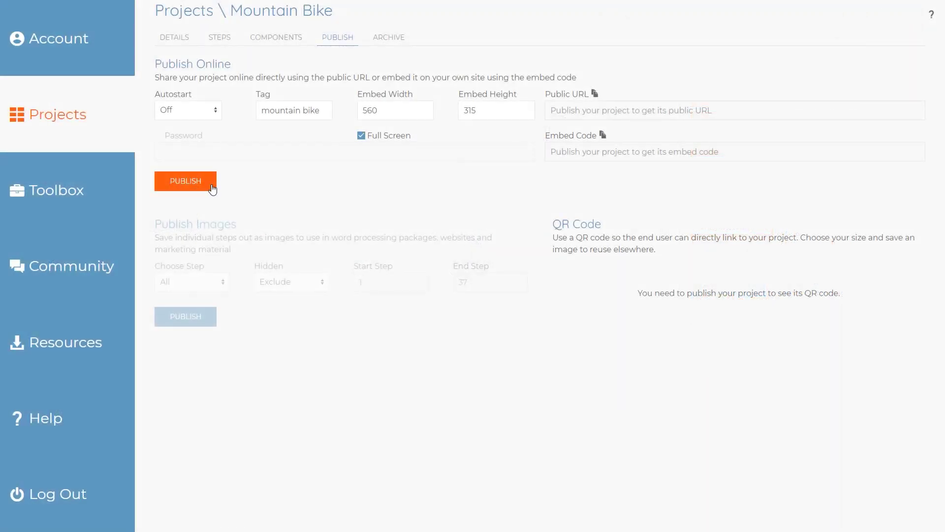
Publish the Mountain Bike project online to get its URL, embed code and QR code
left_click(185, 181)
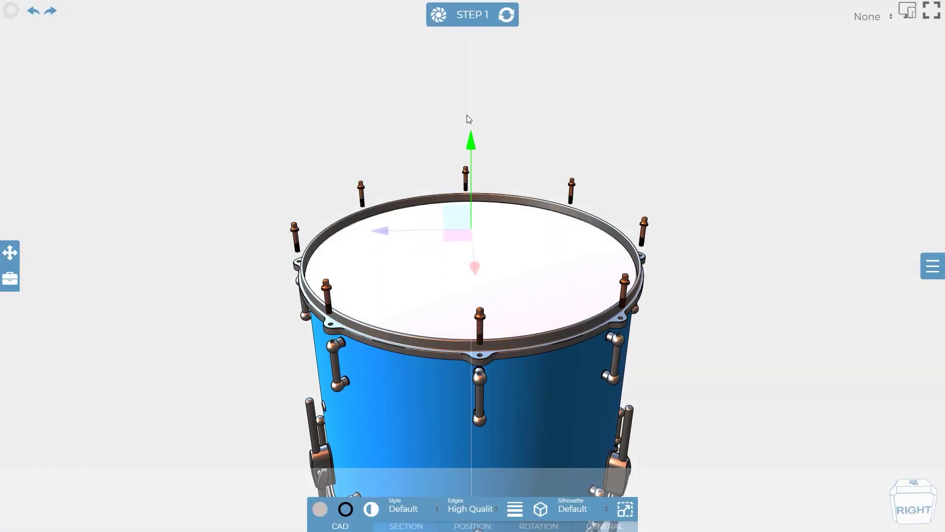
Raise the drum's tension bolts and rim above the shell with the green gizmo arrow
left_click_drag(468, 118, 466, 57)
left_click_drag(468, 164, 466, 109)
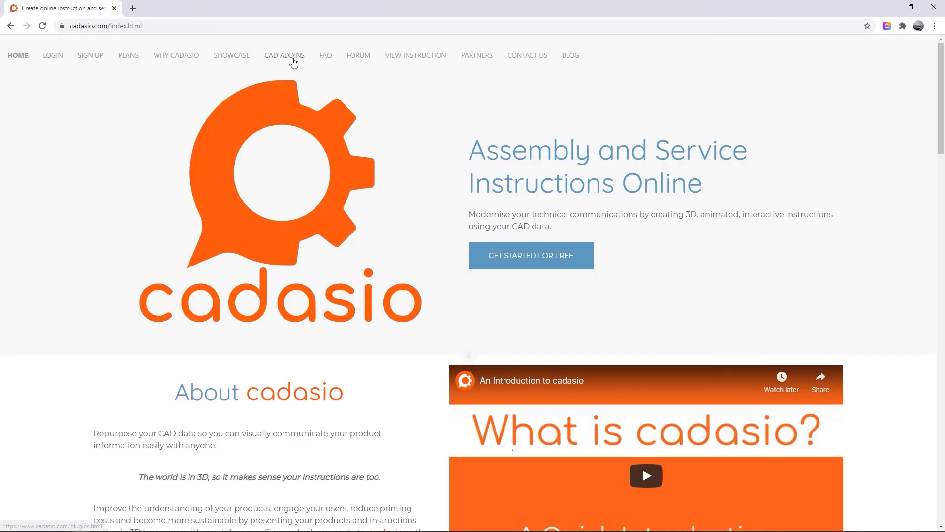
Go to the CAD Addins page from the Cadasio site menu
left_click(293, 63)
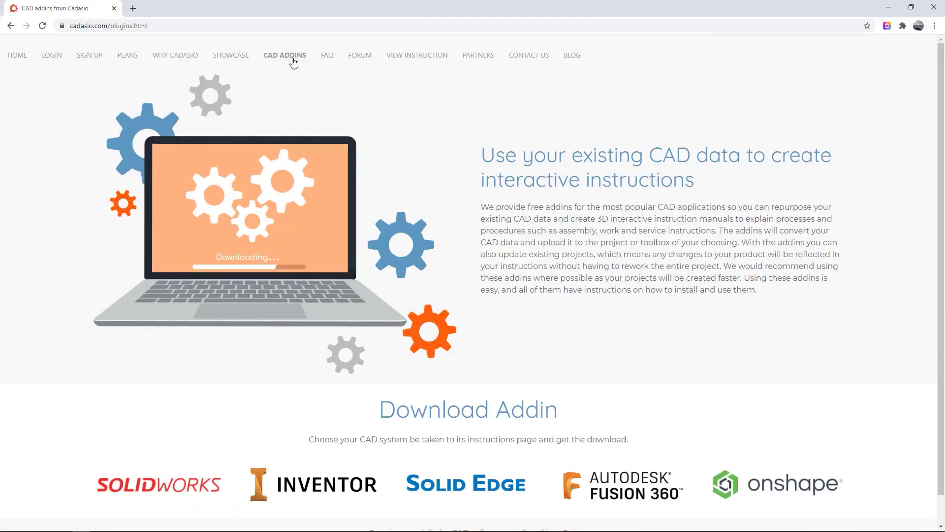
scroll(361, 116, "down", 1)
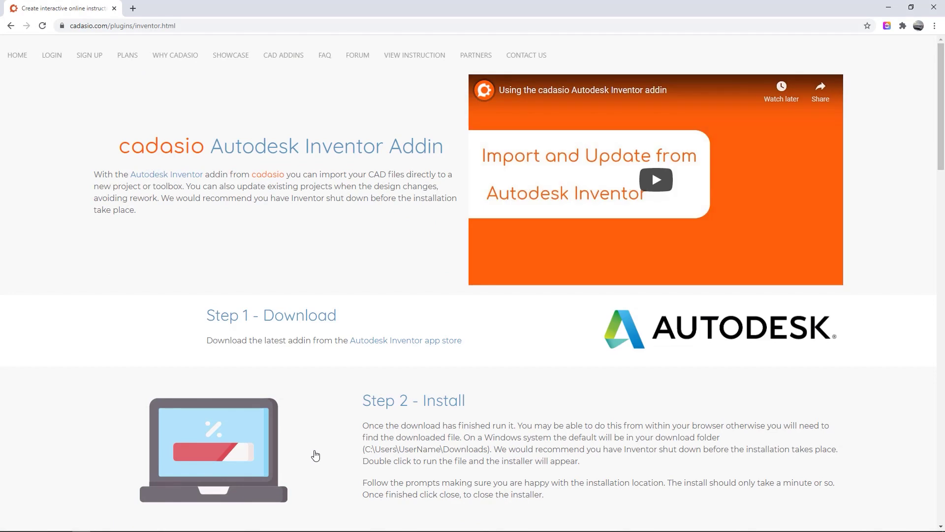